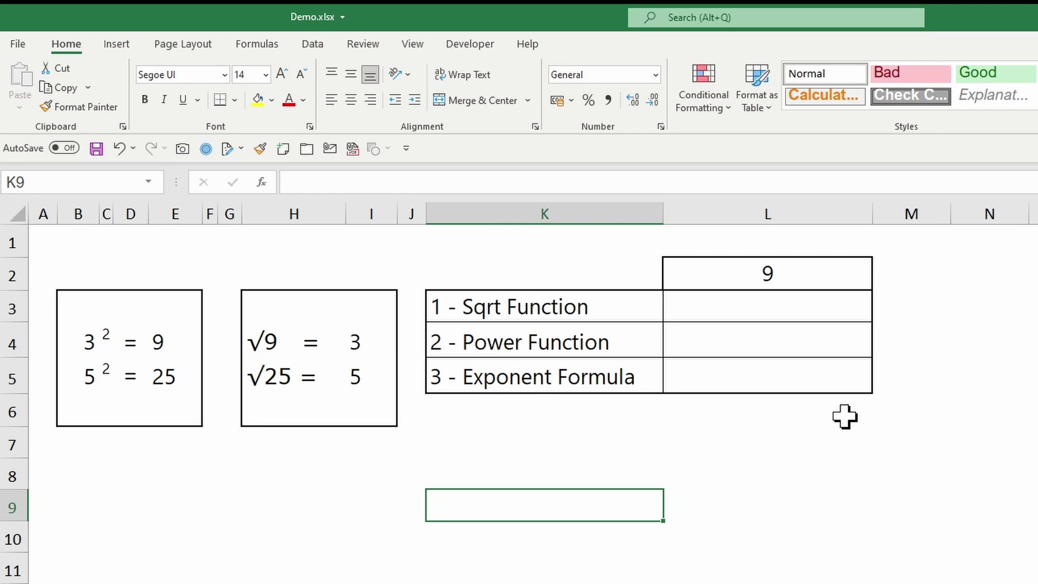
Enter a SQRT formula on 9 in the Sqrt Function cell L3.
{"action": "left_click", "coordinate": [733, 313]}
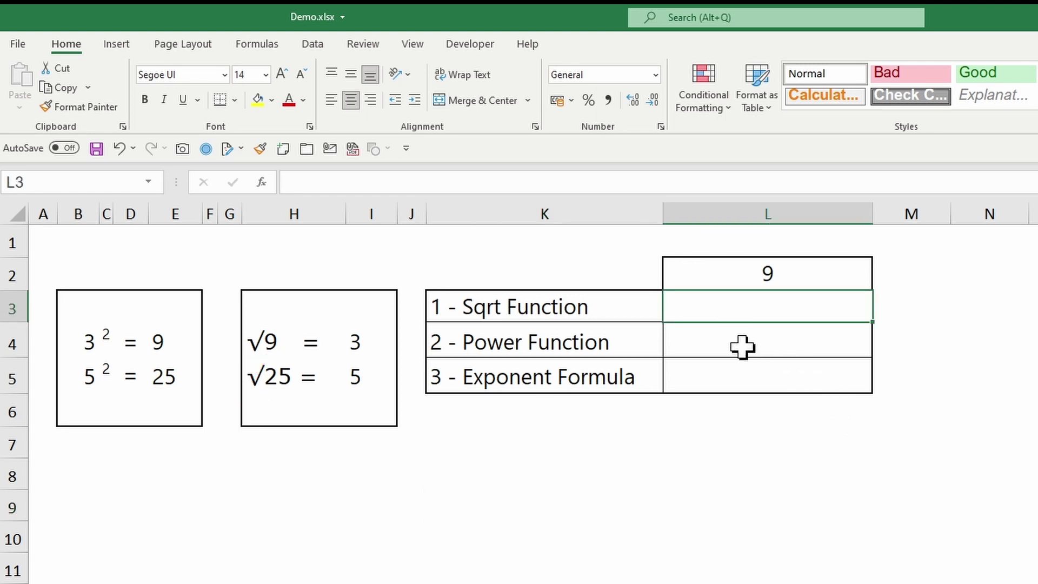
{"action": "type", "text": "=s"}
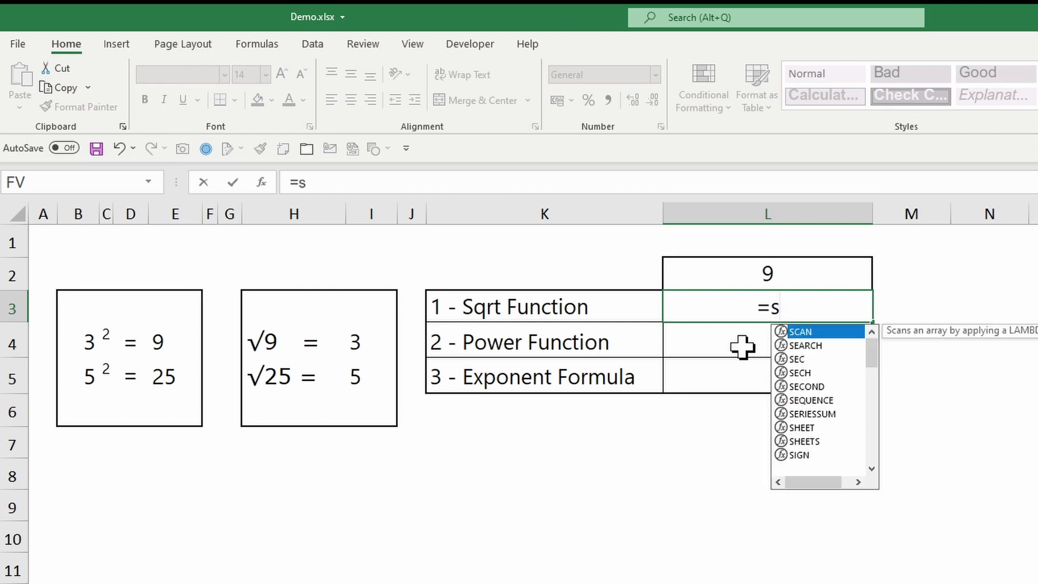
{"action": "type", "text": "q"}
{"action": "key", "text": "Tab"}
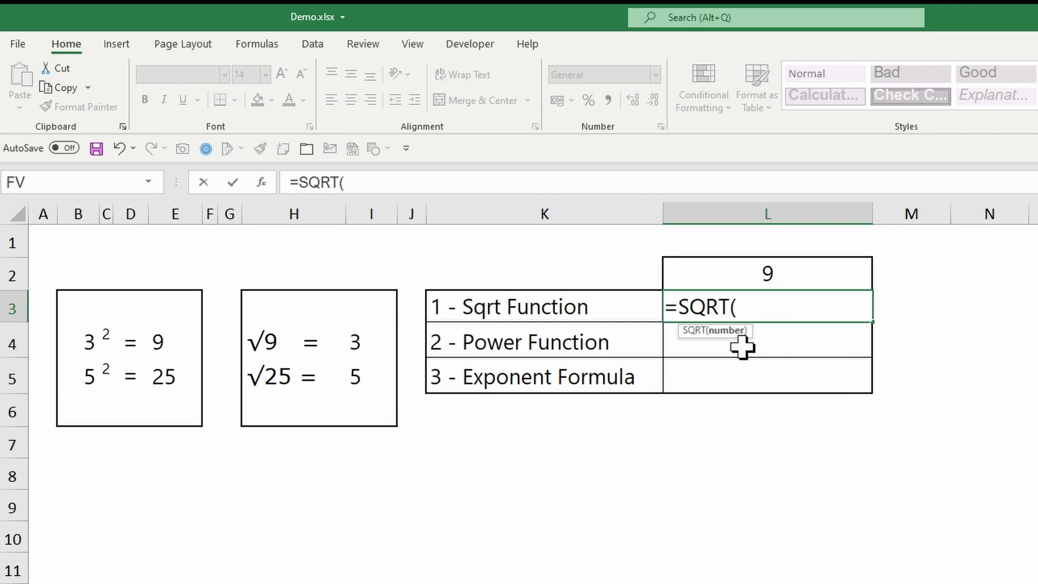
{"action": "type", "text": "9"}
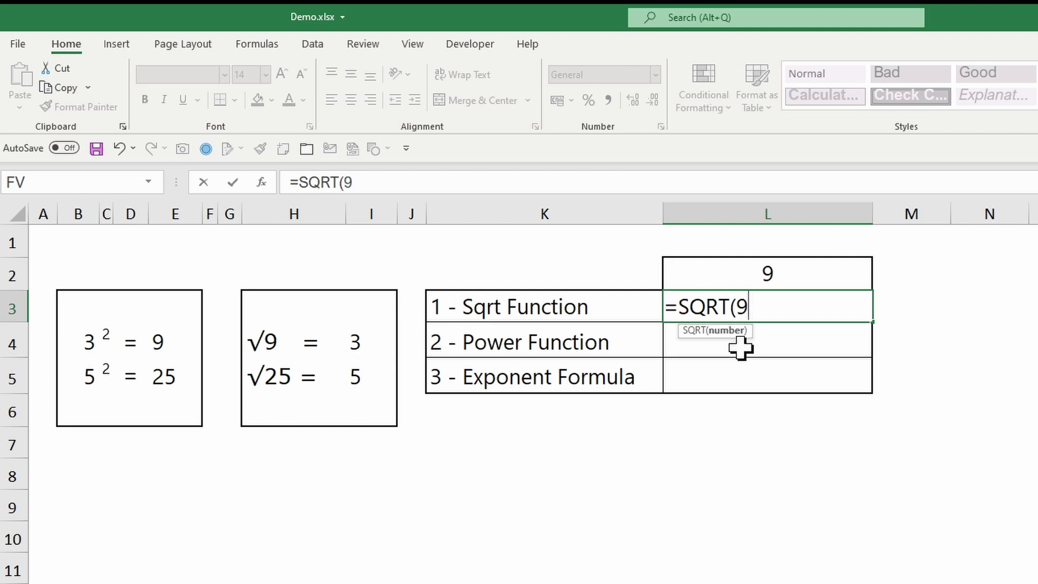
{"action": "type", "text": ")"}
{"action": "key", "text": "Return"}
Edit the L3 formula so SQRT takes its number from cell L2.
{"action": "double_click", "coordinate": [757, 306]}
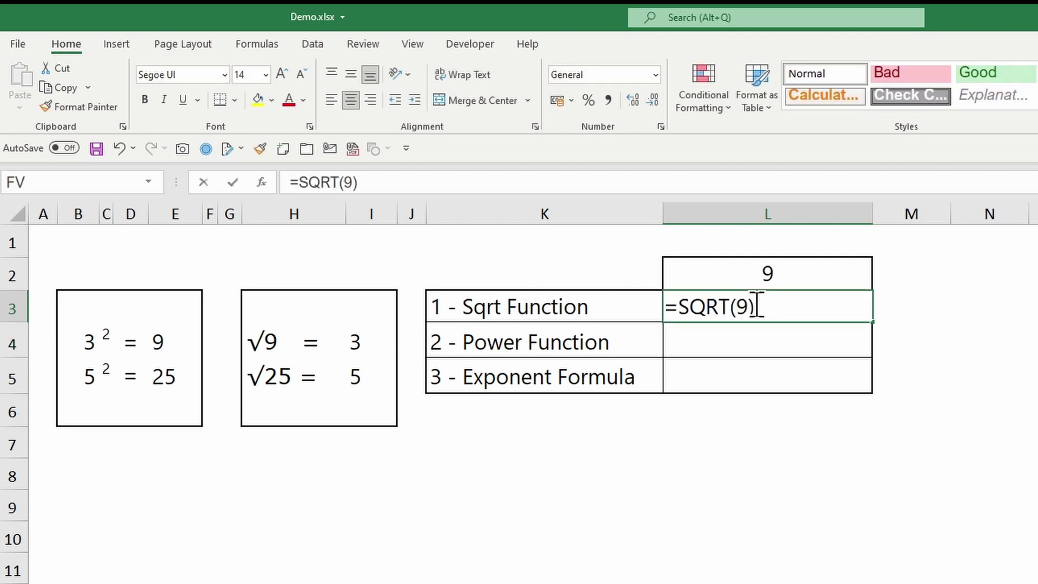
{"action": "double_click", "coordinate": [742, 307]}
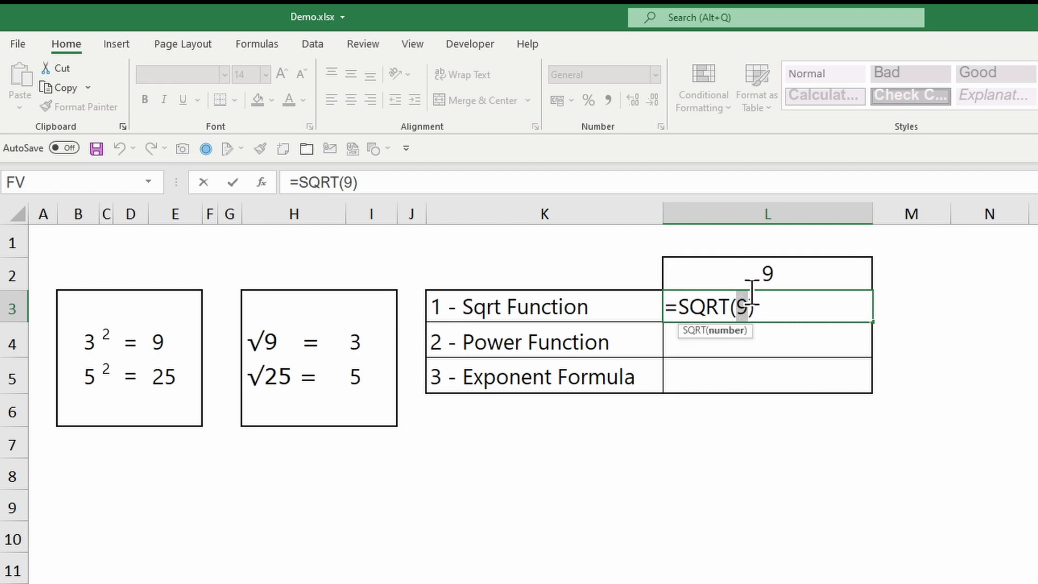
{"action": "left_click", "coordinate": [755, 274]}
{"action": "key", "text": "Return"}
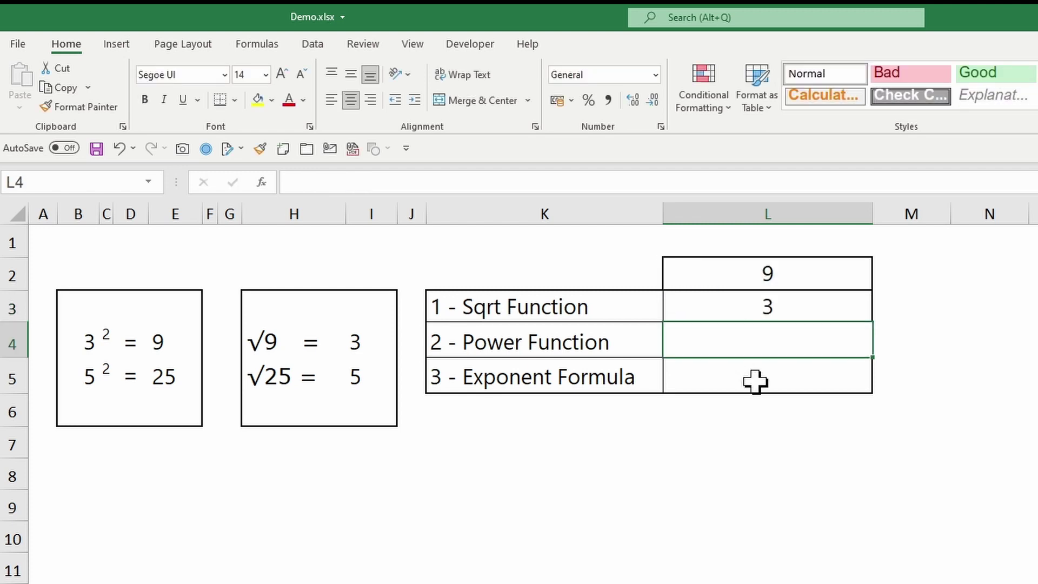
{"action": "type", "text": "="}
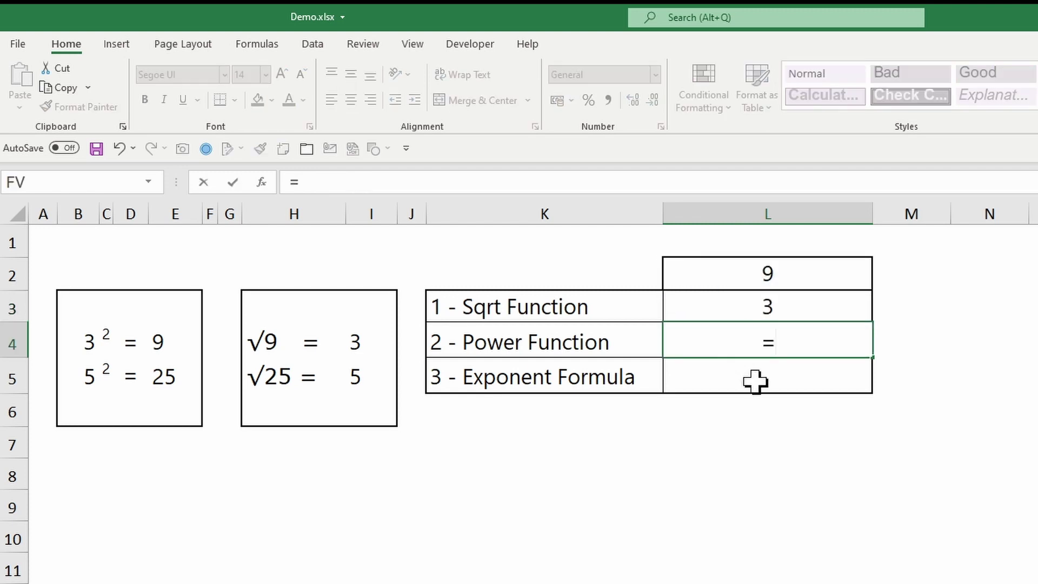
{"action": "type", "text": "power"}
Enter =POWER(L2;0.5) in the Power Function cell L4.
{"action": "key", "text": "Tab"}
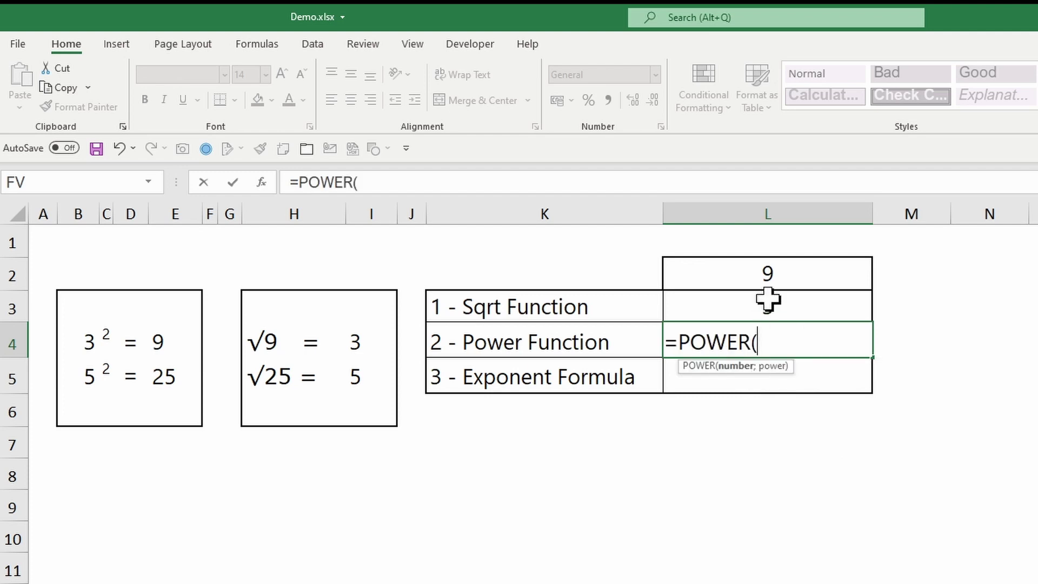
{"action": "left_click", "coordinate": [767, 272]}
{"action": "type", "text": ";"}
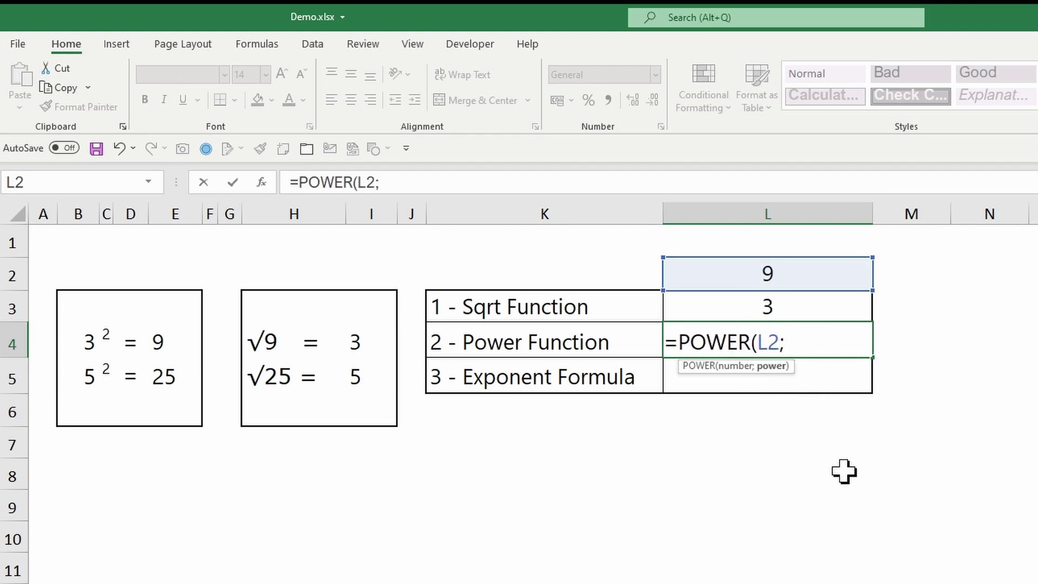
{"action": "type", "text": "0.5"}
{"action": "key", "text": "Return"}
Change the POWER exponent in L4 from 0.5 to 1/2.
{"action": "double_click", "coordinate": [764, 341]}
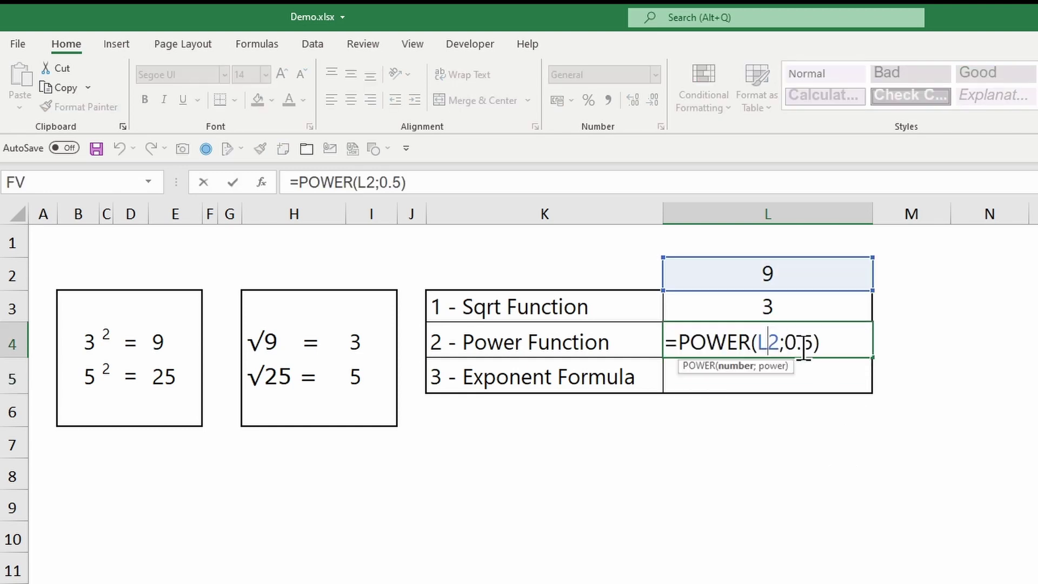
{"action": "left_click_drag", "start_coordinate": [787, 342], "coordinate": [809, 339]}
{"action": "type", "text": "1"}
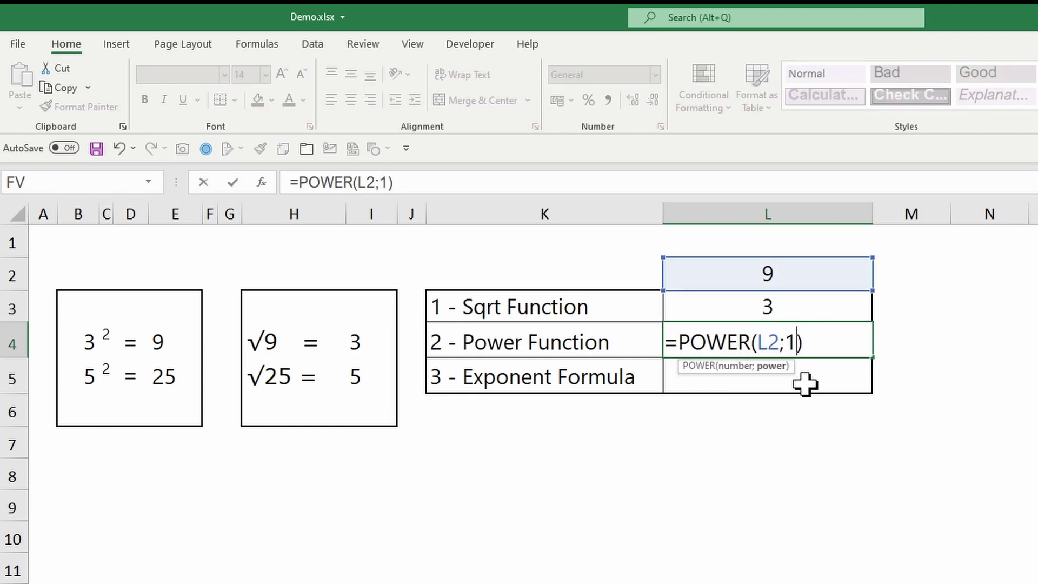
{"action": "type", "text": "/2"}
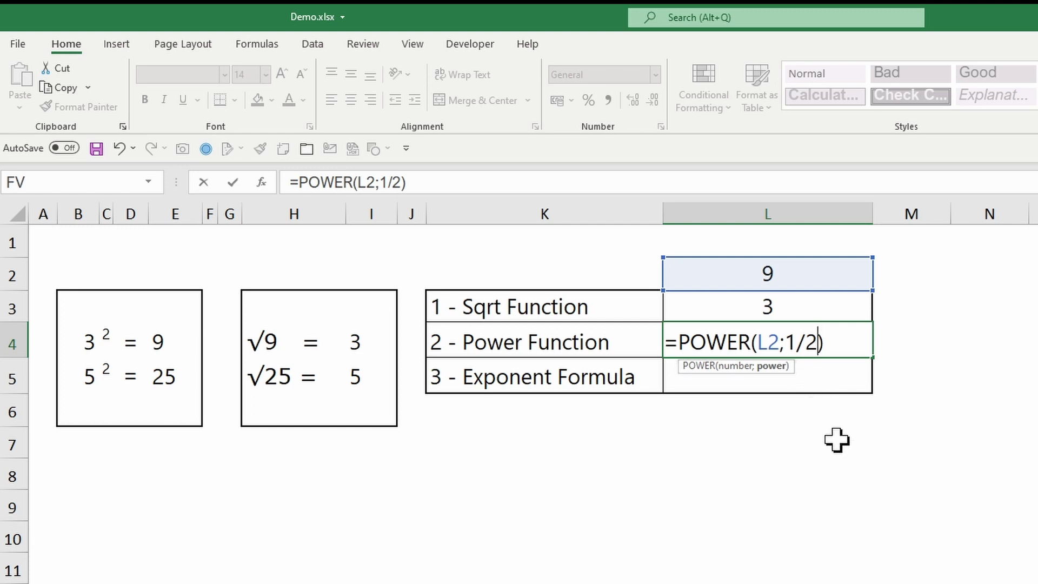
{"action": "key", "text": "Return"}
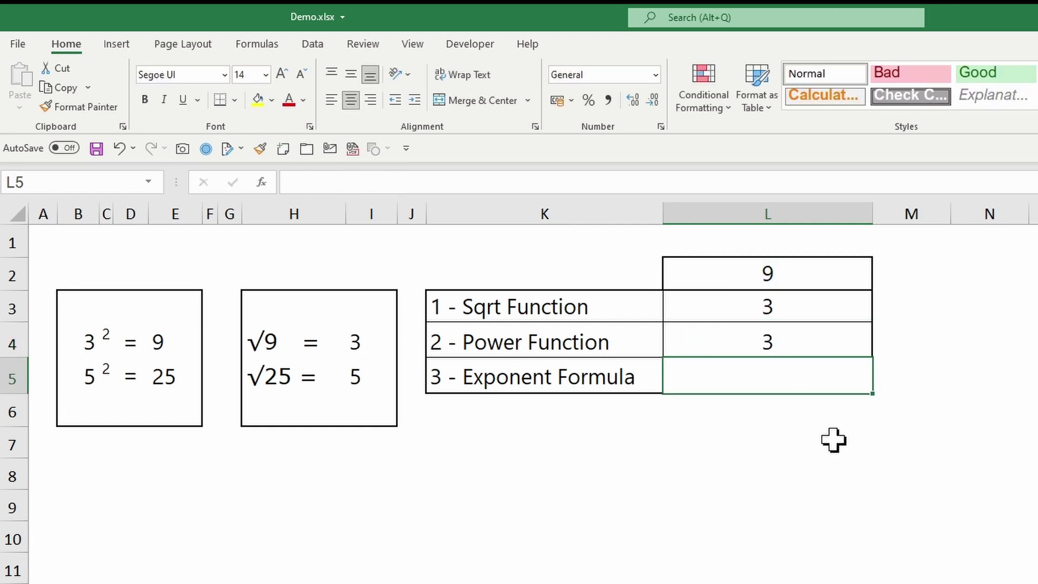
{"action": "type", "text": "="}
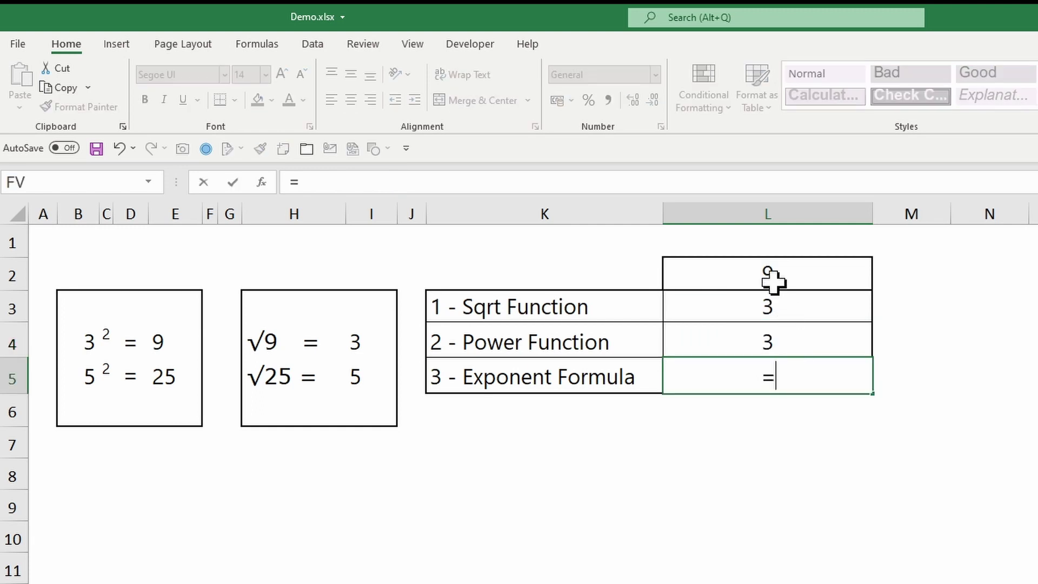
Enter =L2^0.5 in L5 so the Exponent Formula row returns 3.
{"action": "left_click", "coordinate": [775, 278]}
{"action": "type", "text": "^"}
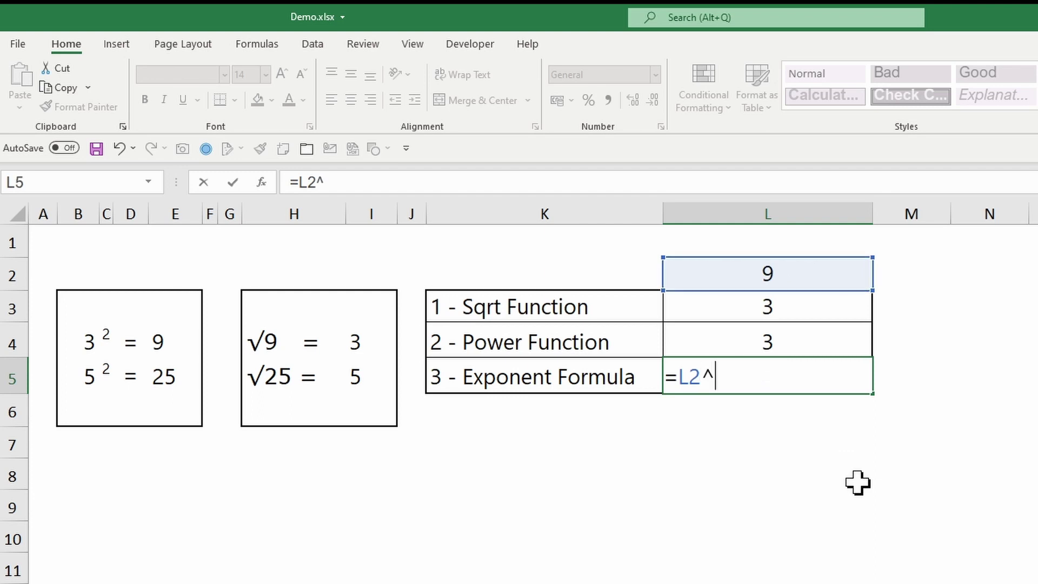
{"action": "type", "text": "0"}
{"action": "type", "text": ".5"}
{"action": "key", "text": "ctrl+Return"}
{"action": "key", "text": "Return"}
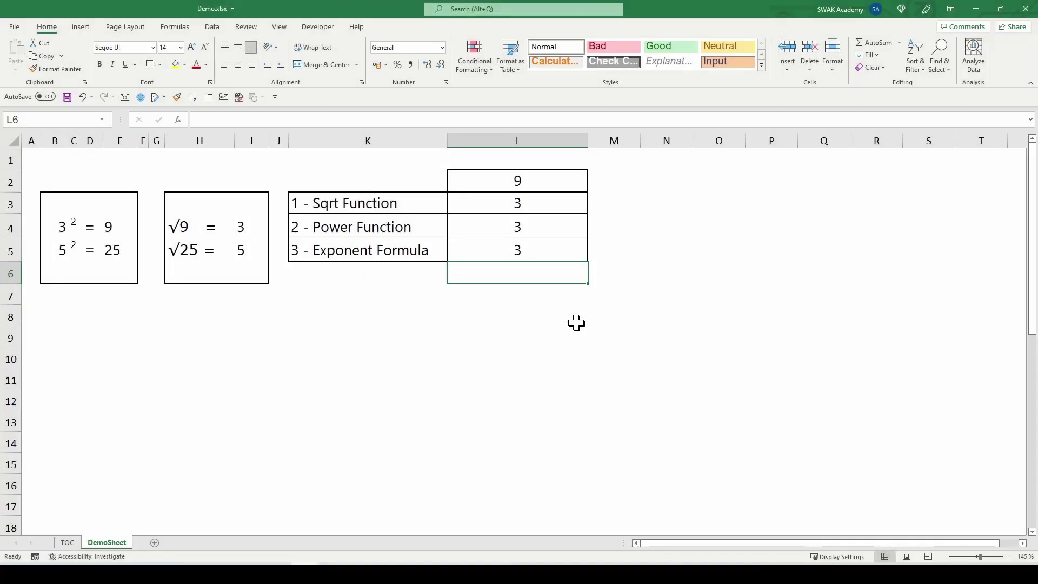
{"action": "left_click", "coordinate": [575, 321]}
Insert the √ symbol (character code 221A, Mathematical Operators) into cell L8.
{"action": "left_click", "coordinate": [81, 26]}
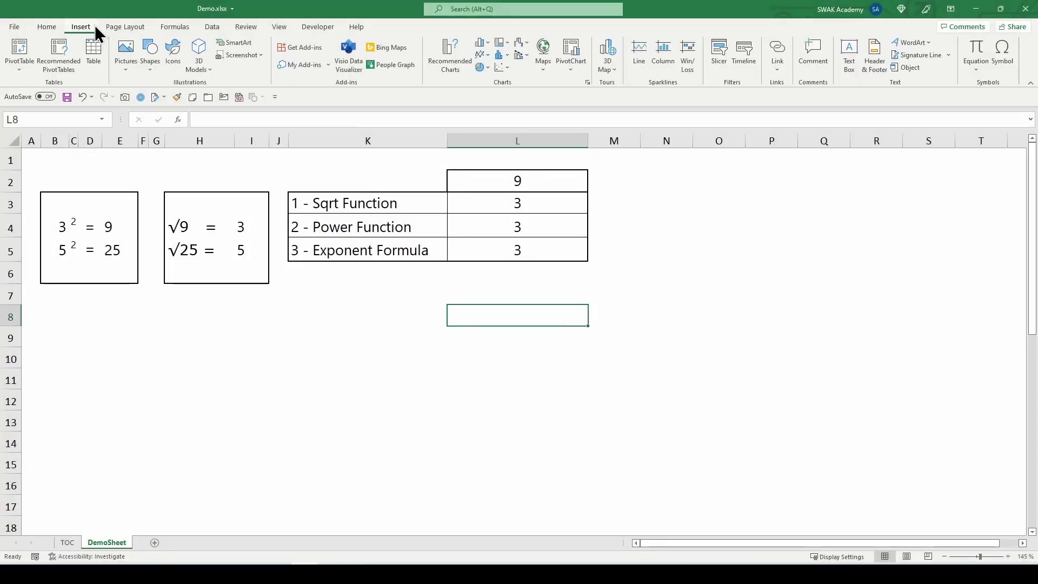
{"action": "left_click", "coordinate": [1001, 64]}
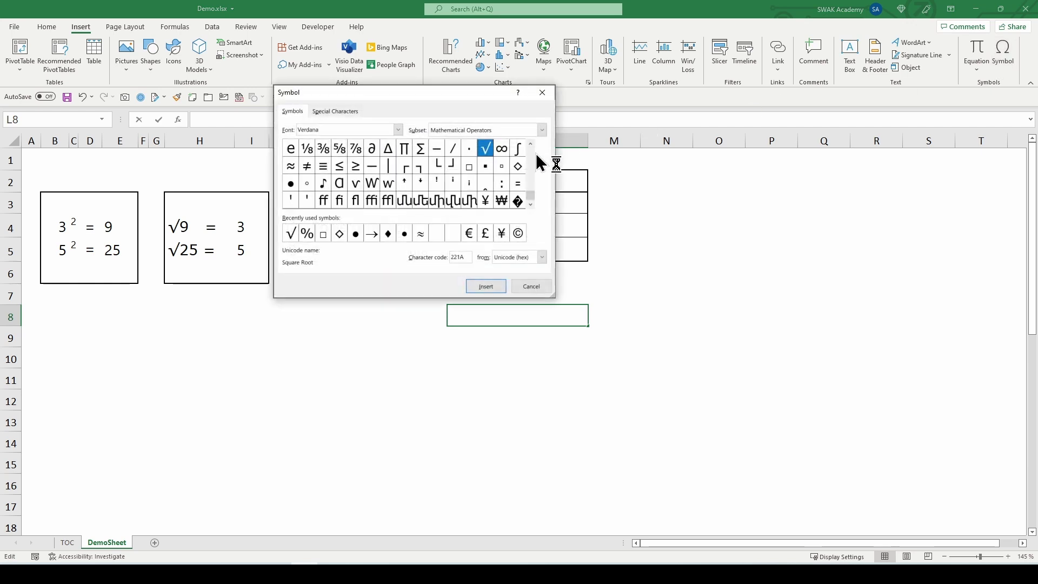
{"action": "left_click", "coordinate": [518, 129]}
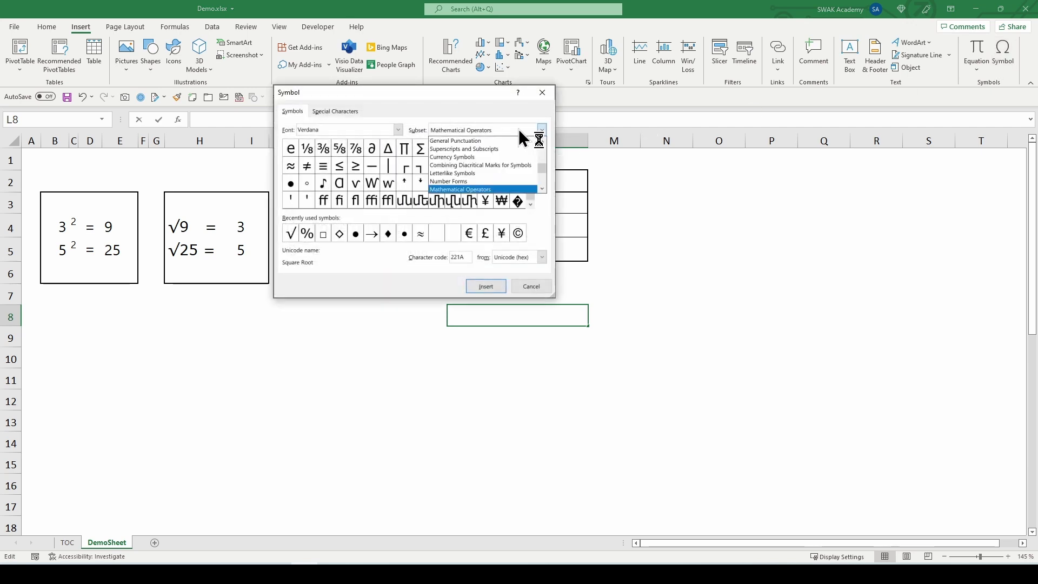
{"action": "left_click", "coordinate": [518, 128]}
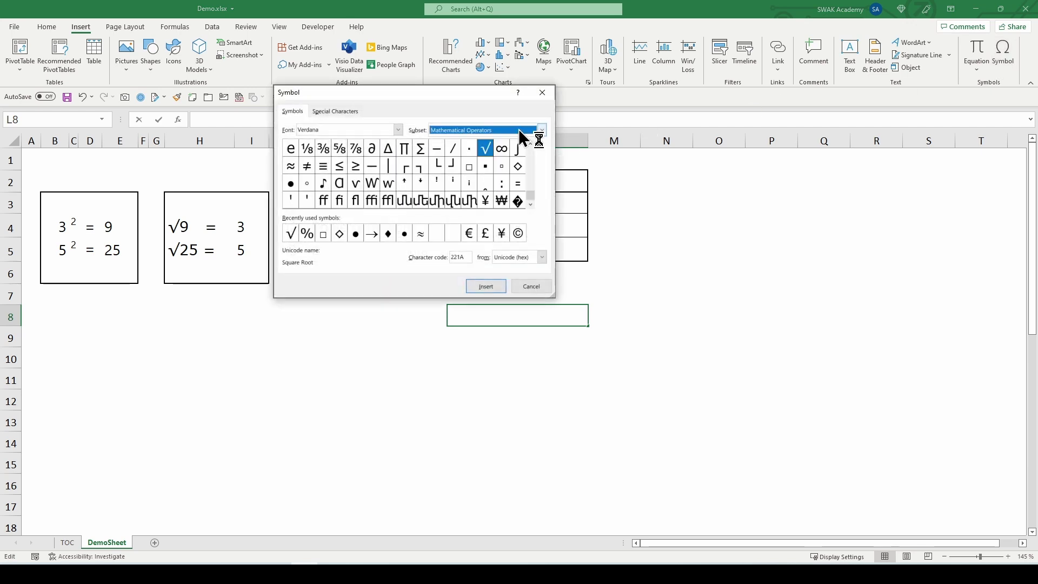
{"action": "left_click", "coordinate": [484, 149]}
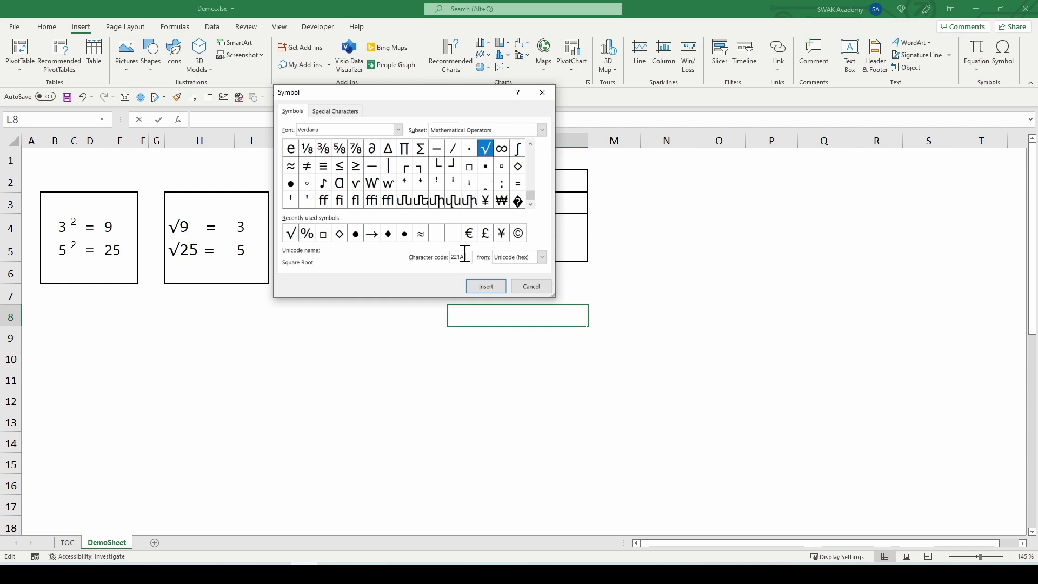
{"action": "double_click", "coordinate": [464, 256]}
{"action": "left_click", "coordinate": [496, 289]}
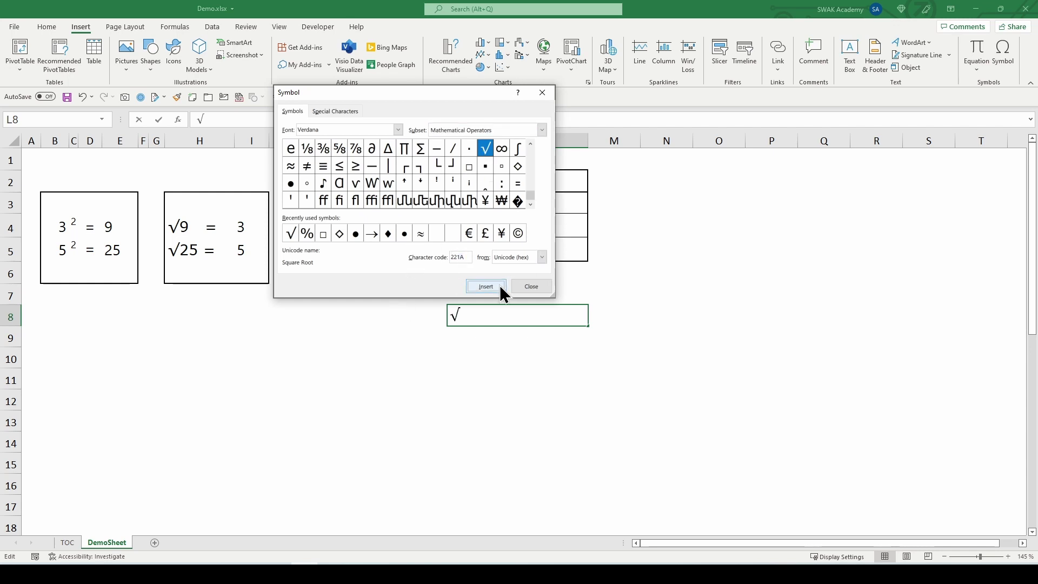
{"action": "left_click", "coordinate": [523, 286]}
{"action": "key", "text": "Return"}
Reselect cell L8 and open its √ entry for editing to add 9.
{"action": "left_click", "coordinate": [521, 359]}
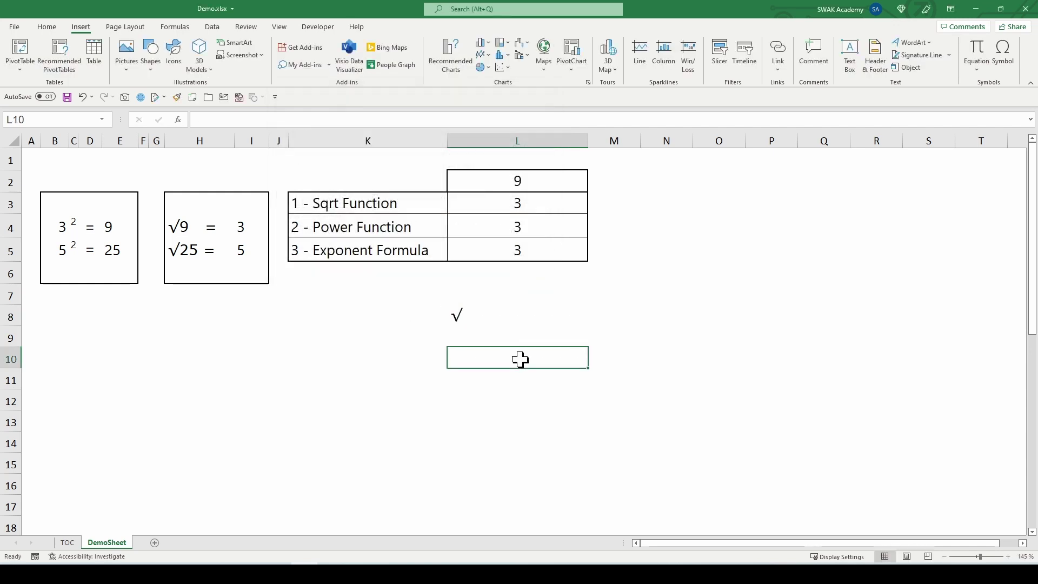
{"action": "left_click", "coordinate": [492, 321]}
{"action": "double_click", "coordinate": [492, 321]}
{"action": "type", "text": "9"}
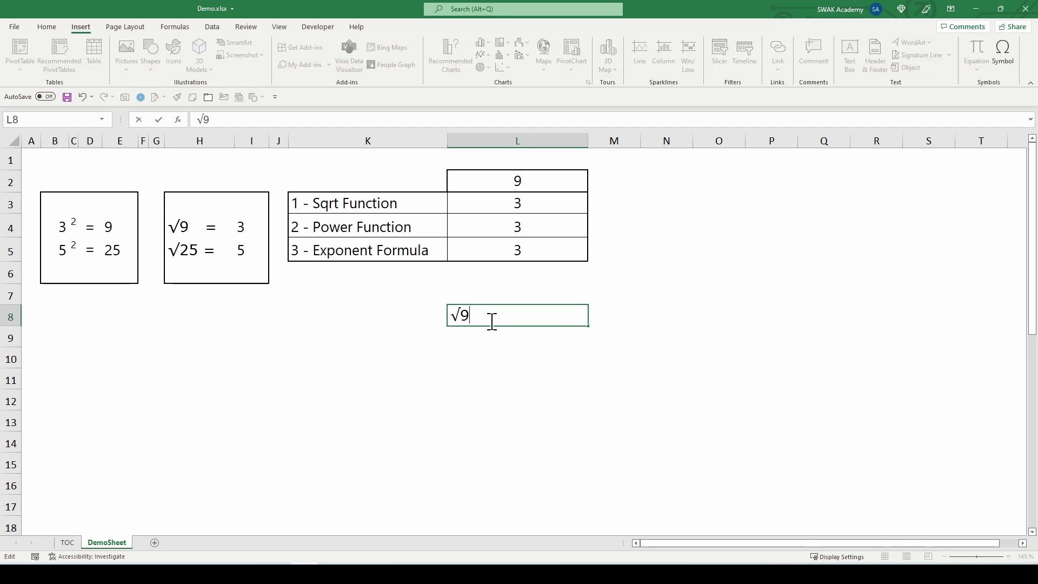